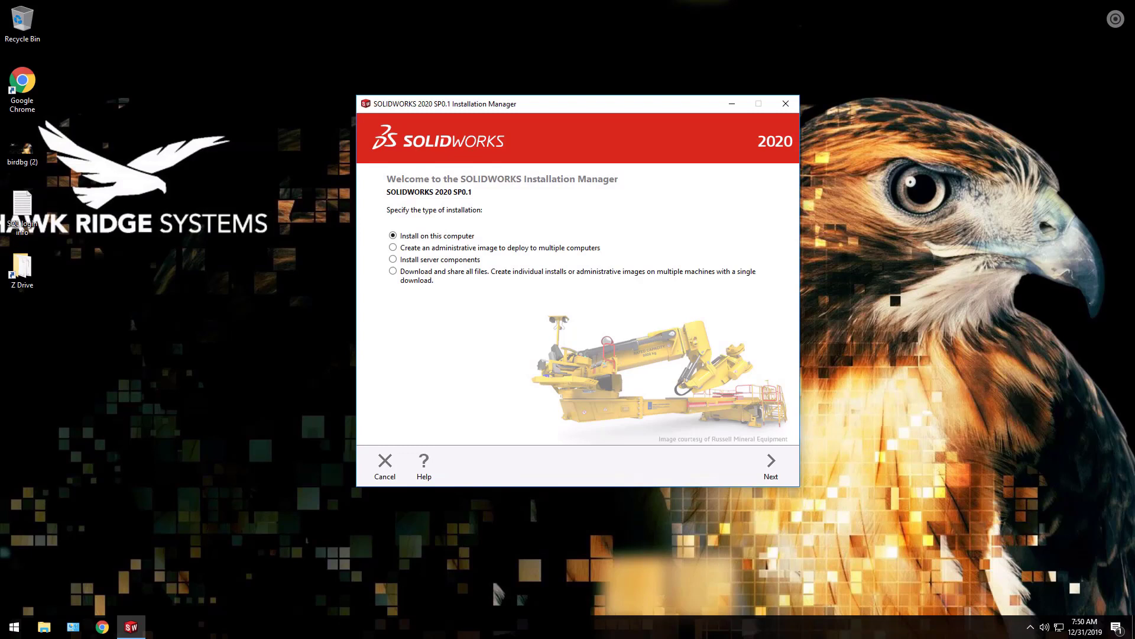
Choose server components with only SolidNetWork License Manager ticked and continue
{"action": "left_click", "coordinate": [392, 259]}
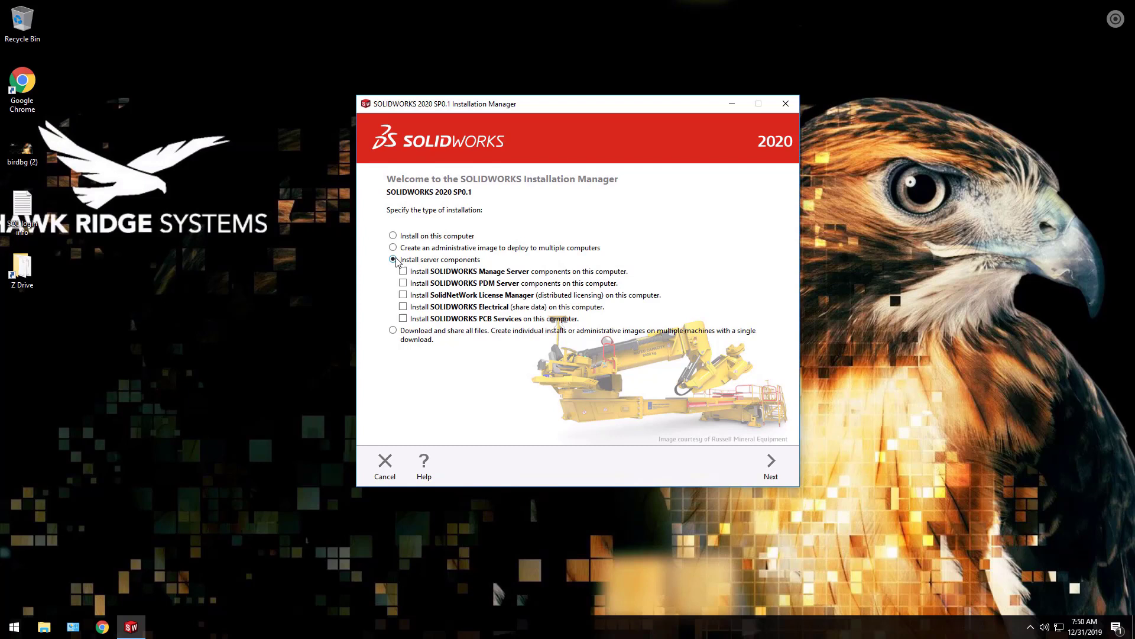
{"action": "left_click", "coordinate": [403, 295]}
{"action": "left_click", "coordinate": [772, 467]}
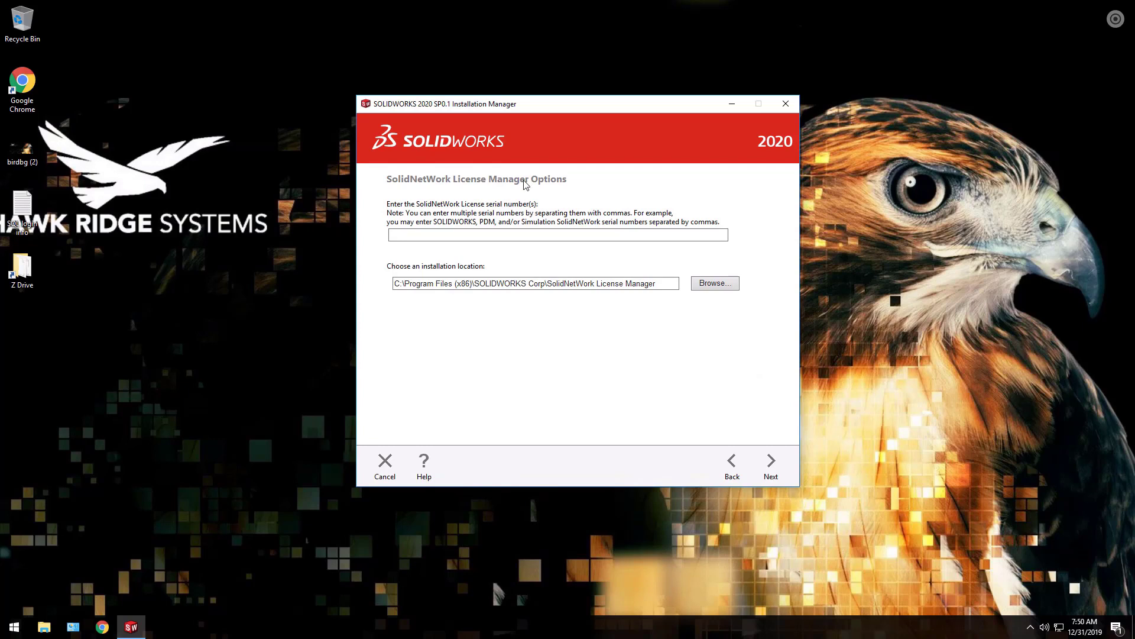
Paste the license serial number and continue to the installation summary
{"action": "left_click", "coordinate": [517, 233]}
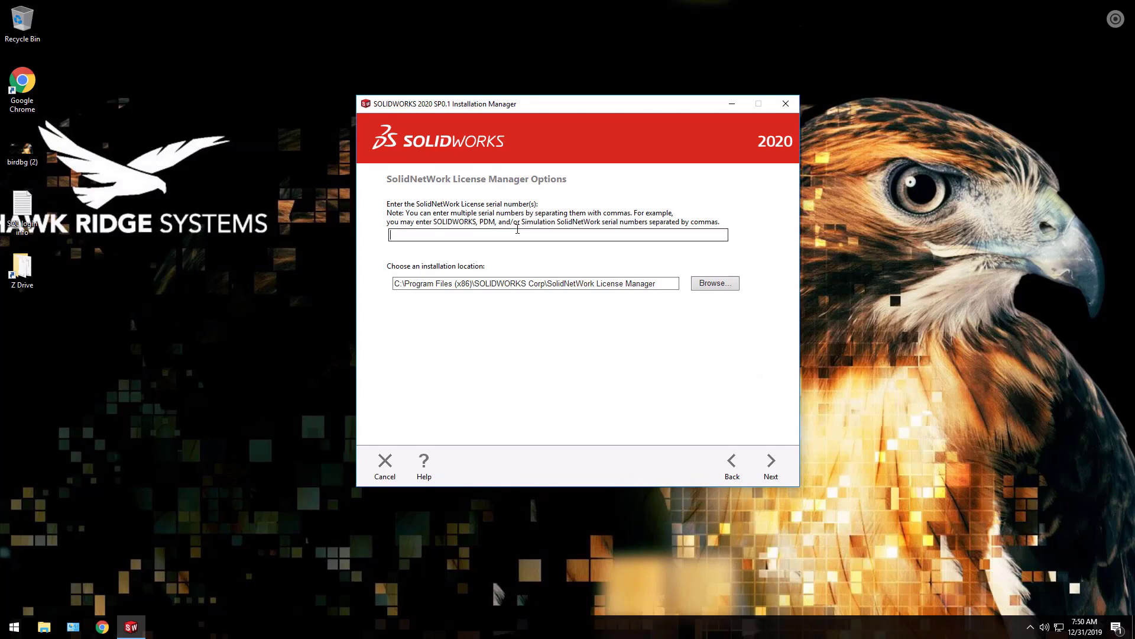
{"action": "key", "text": "ctrl+v"}
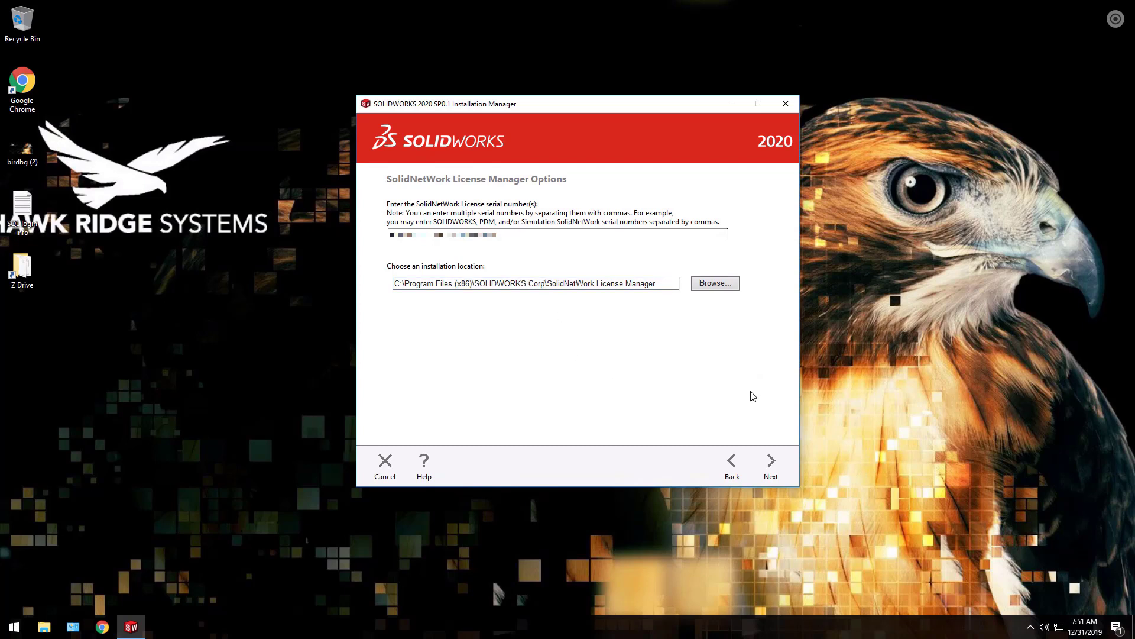
{"action": "left_click", "coordinate": [771, 466]}
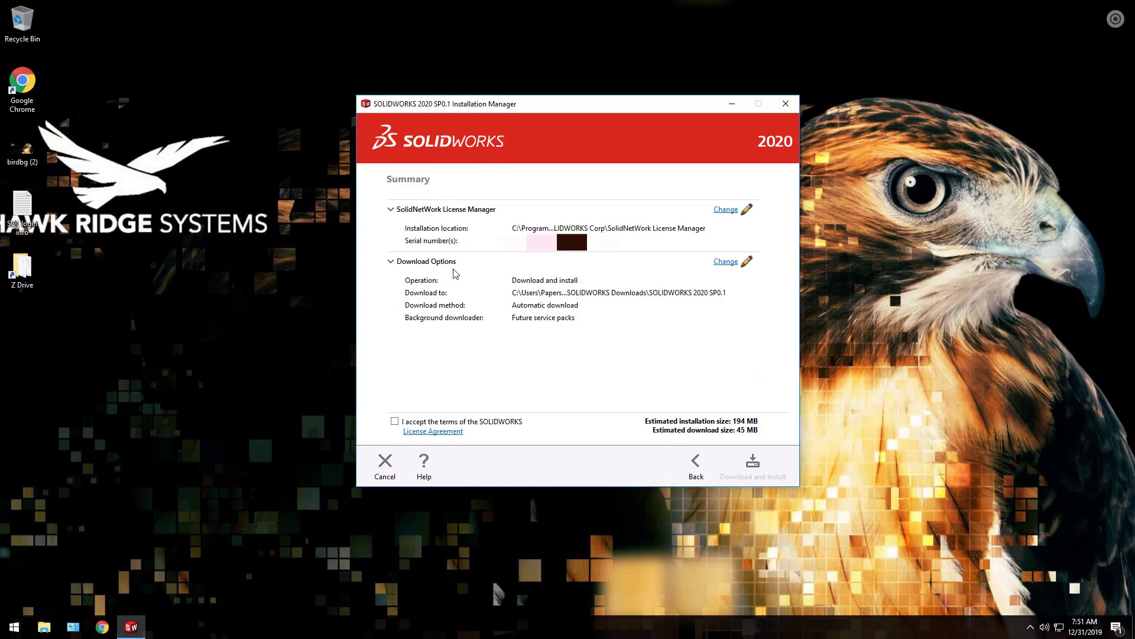
Accept the SOLIDWORKS License Agreement terms and start Download and Install
{"action": "left_click", "coordinate": [394, 422]}
{"action": "left_click", "coordinate": [753, 467]}
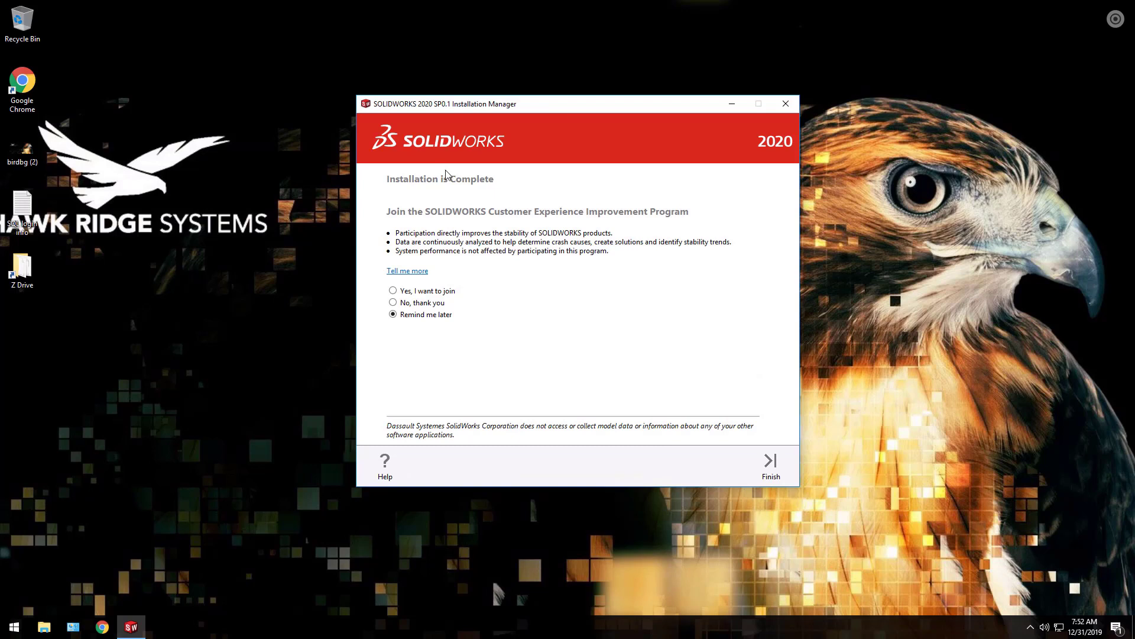
Decline the Customer Experience Improvement Program and finish the installer
{"action": "left_click", "coordinate": [393, 303]}
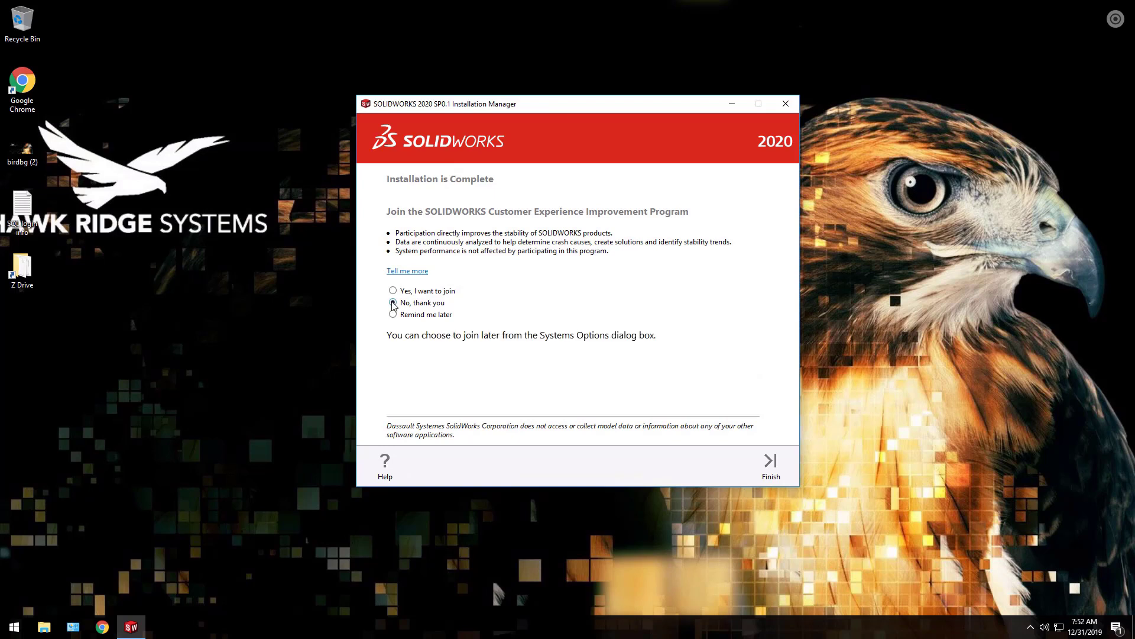
{"action": "left_click", "coordinate": [771, 463]}
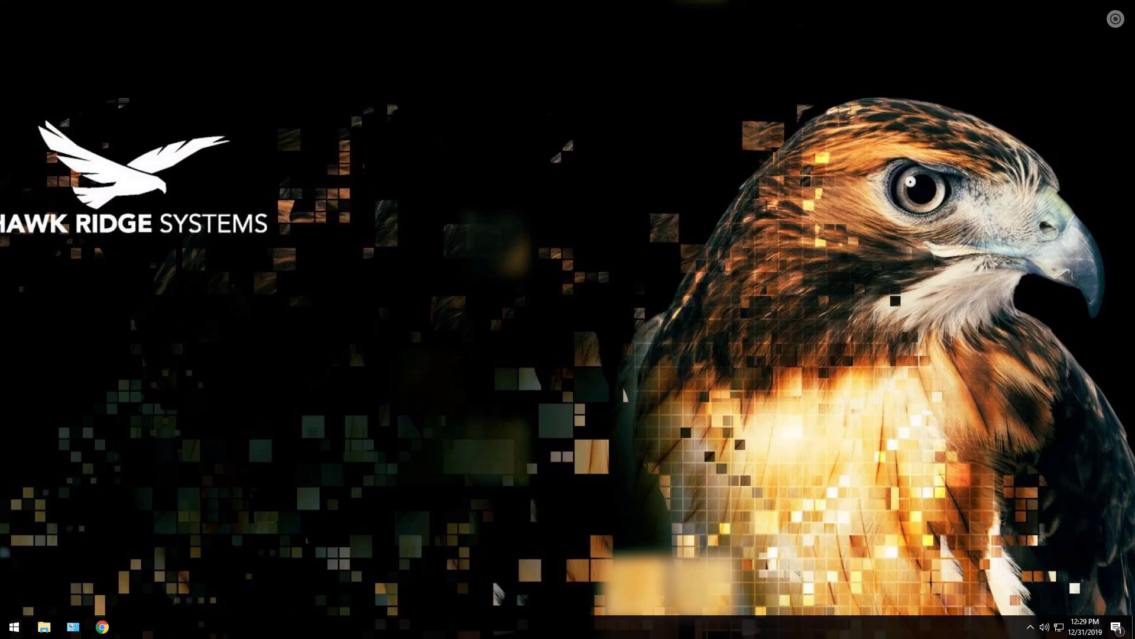
Launch SolidNetWork License Manager from the Start menu's SOLIDWORKS Tools 2020 folder
{"action": "left_click", "coordinate": [14, 627]}
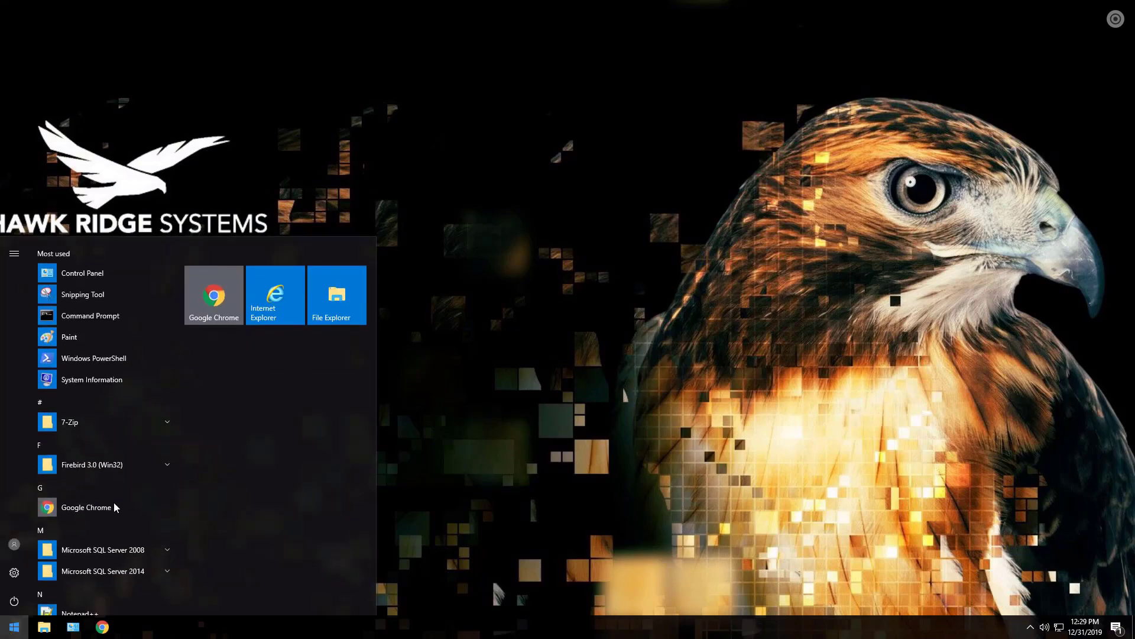
{"action": "scroll", "coordinate": [110, 484], "scroll_direction": "down", "scroll_amount": 5}
{"action": "scroll", "coordinate": [111, 485], "scroll_direction": "down", "scroll_amount": 5}
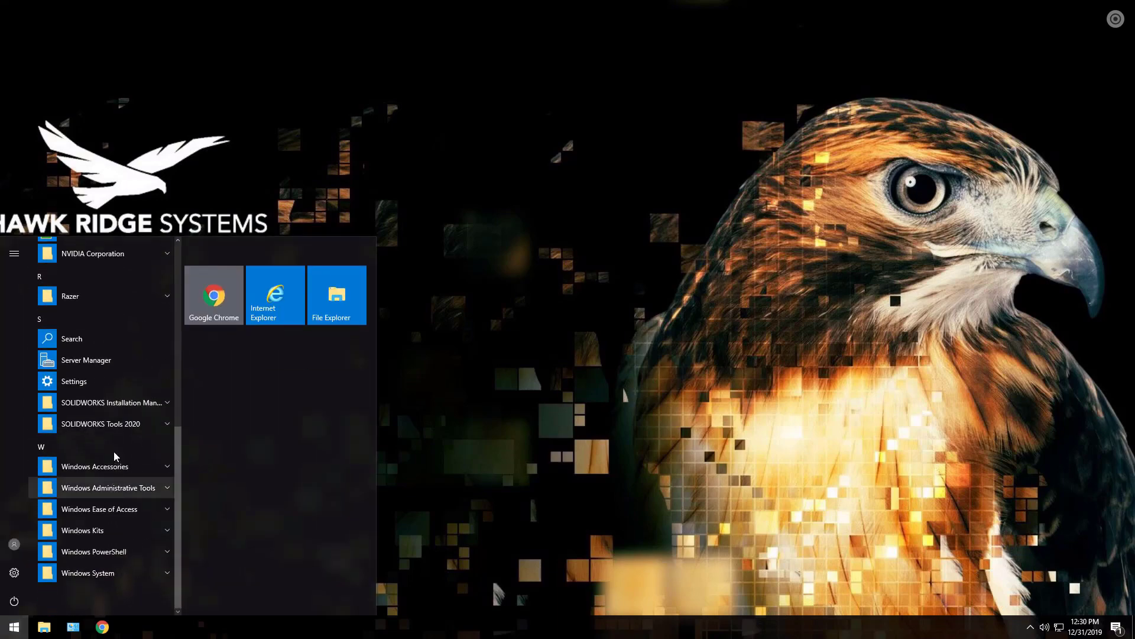
{"action": "left_click", "coordinate": [119, 424]}
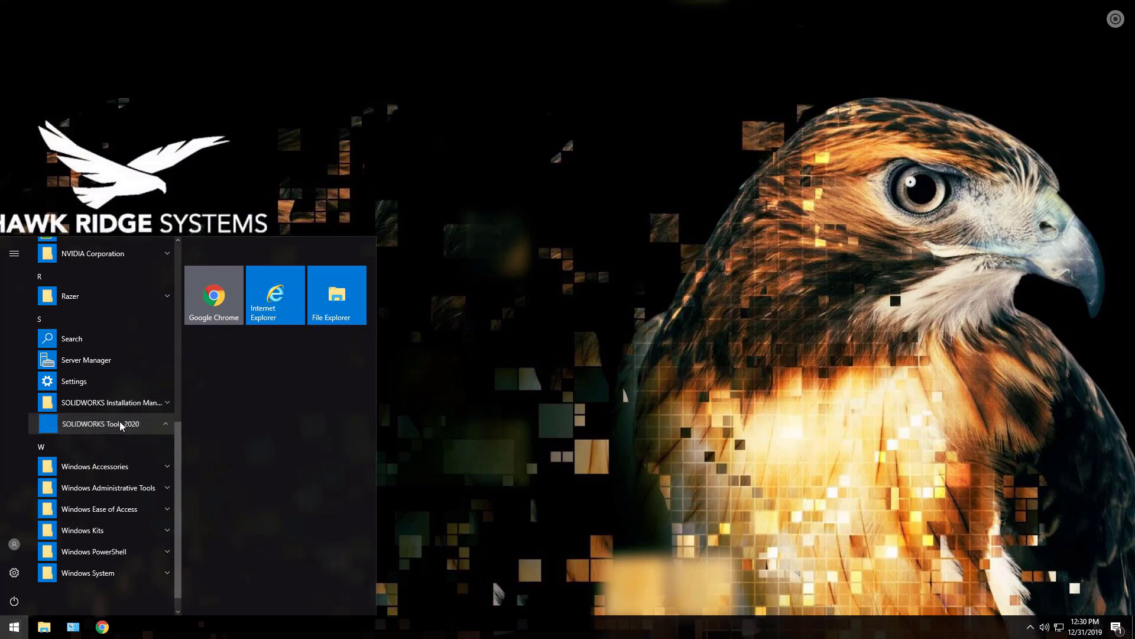
{"action": "left_click", "coordinate": [110, 445]}
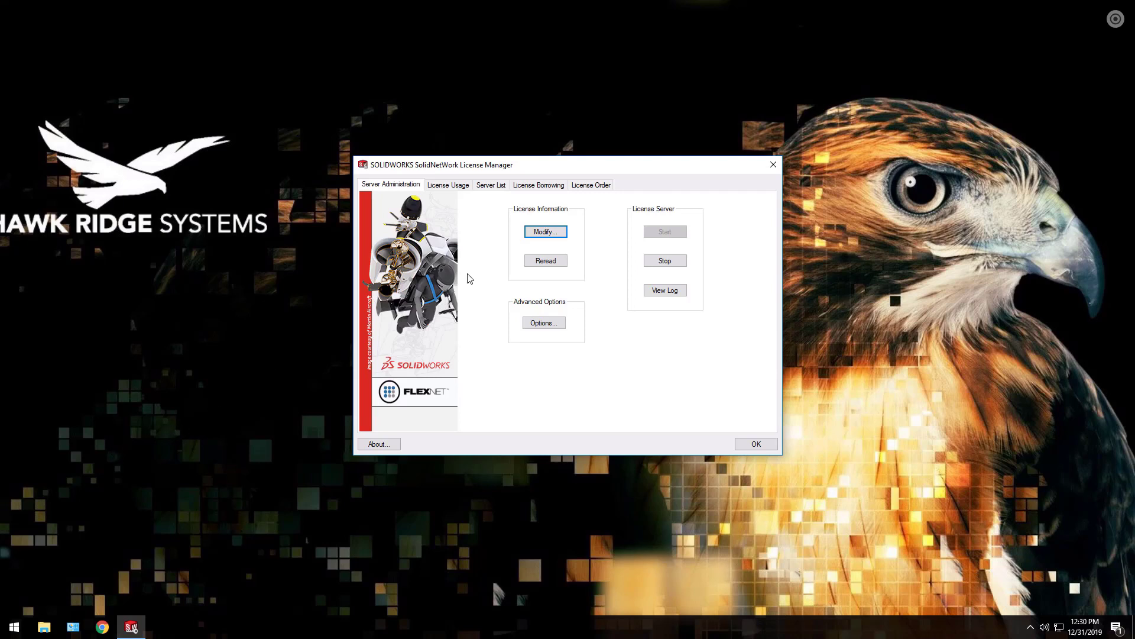
Modify the license information and choose 'Activate/Reactivate your product license(s)'
{"action": "left_click", "coordinate": [545, 232]}
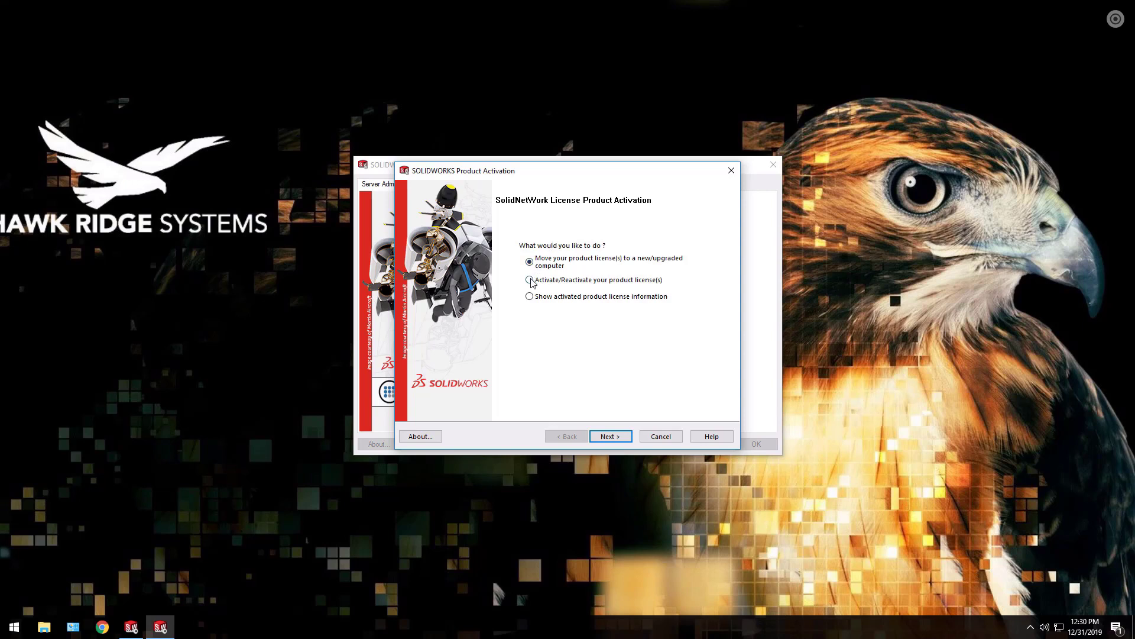
{"action": "left_click", "coordinate": [530, 279]}
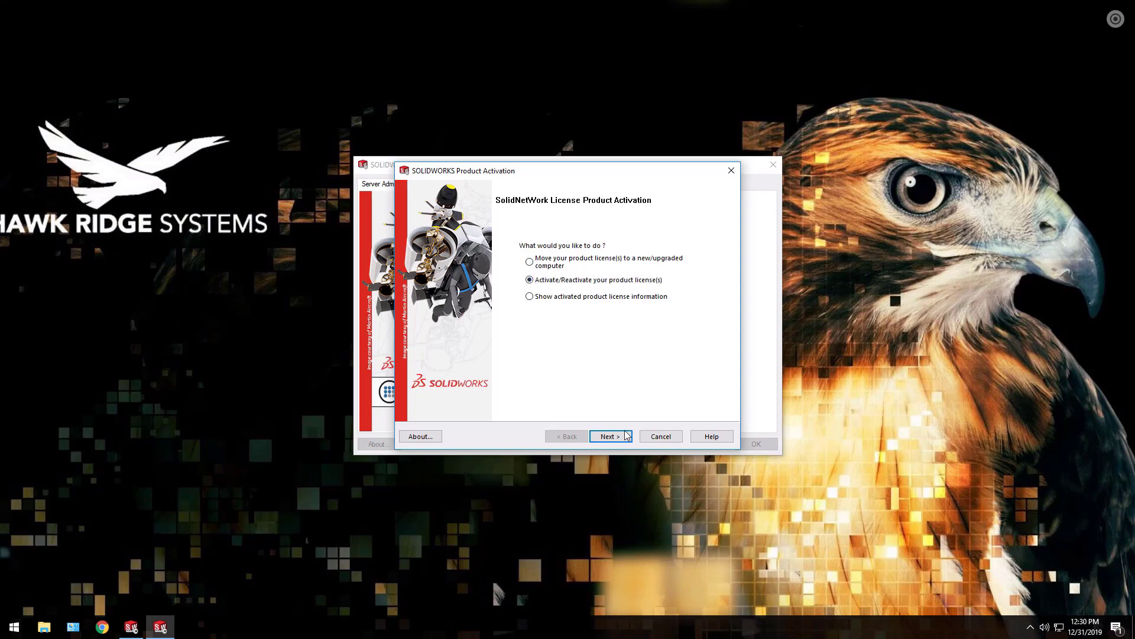